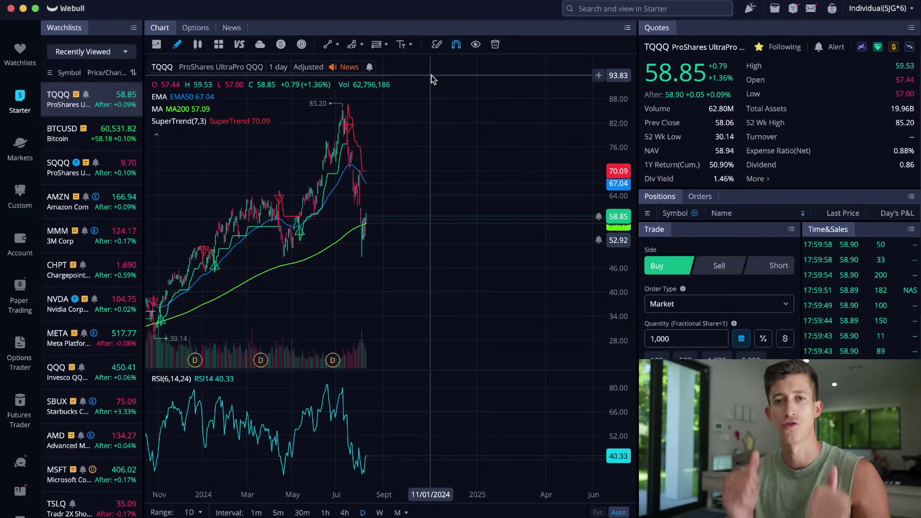
# Return to the full Webull chart and load Tesla (TSLA) from the Recently Viewed watchlist
pyautogui.hotkey('ctrl', 'Up')
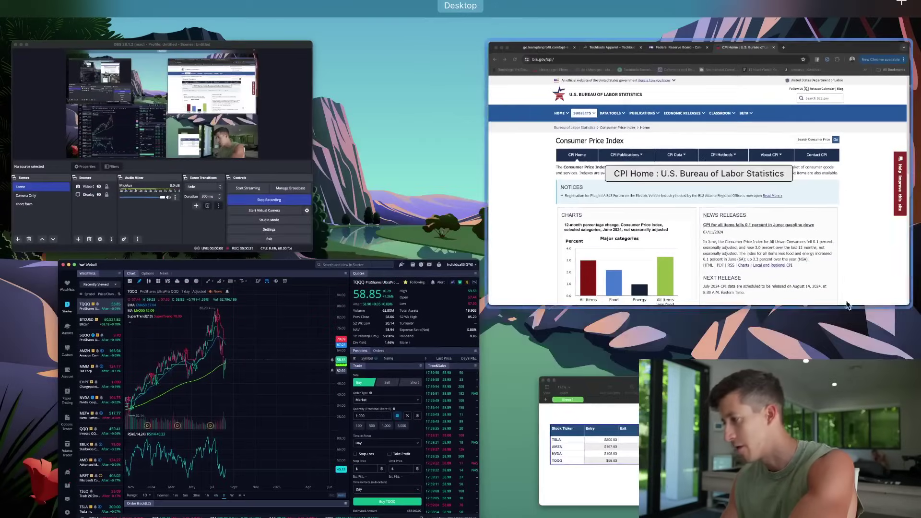
pyautogui.hotkey('ctrl', 'Up')
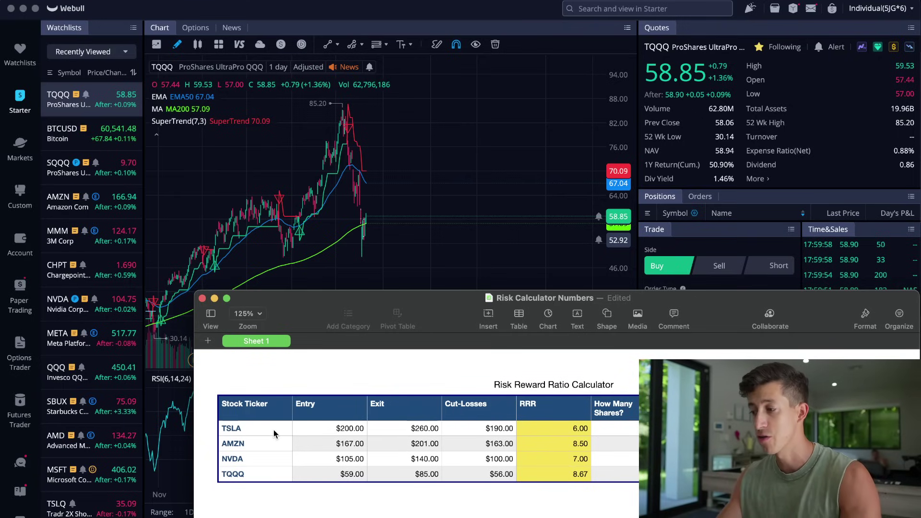
pyautogui.click(396, 185)
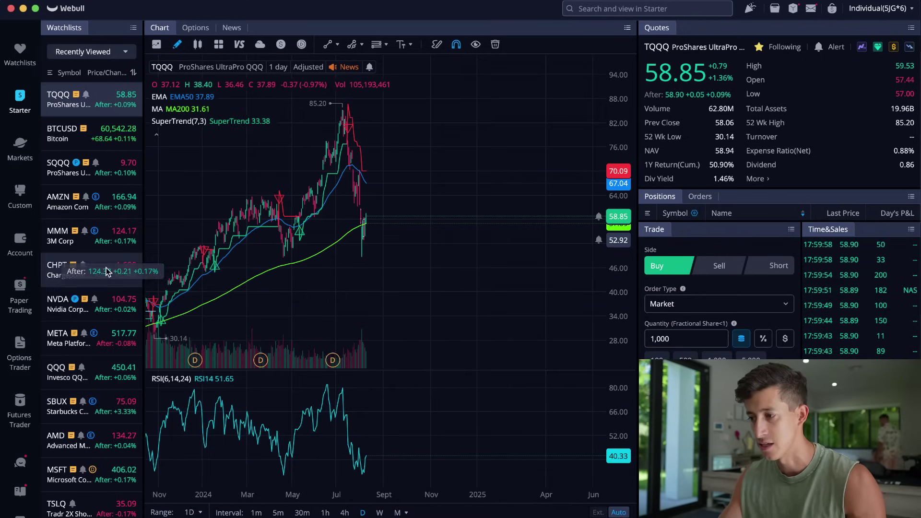
pyautogui.scroll(-1, 122, 495)
pyautogui.click(96, 516)
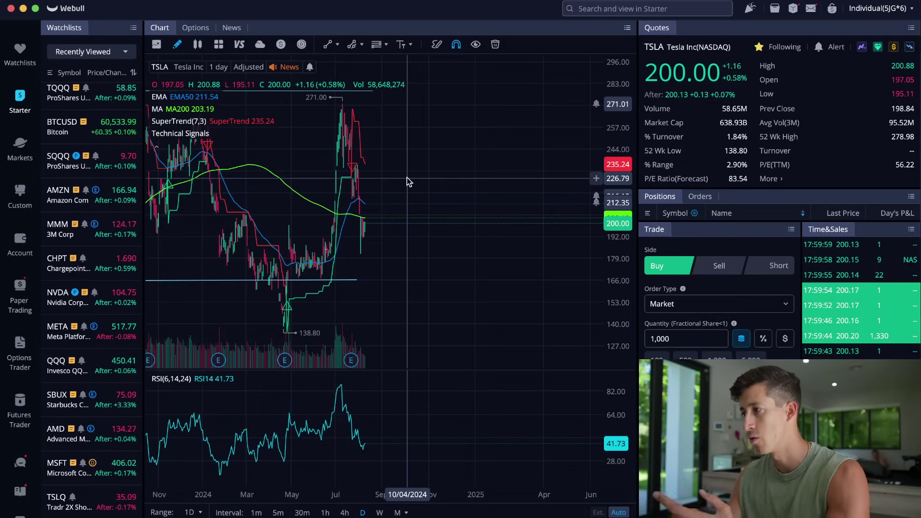
# Bring the Numbers calculator forward and set TSLA's exit price to 270, making RRR 7.00
pyautogui.hotkey('ctrl', 'Up')
pyautogui.click(590, 436)
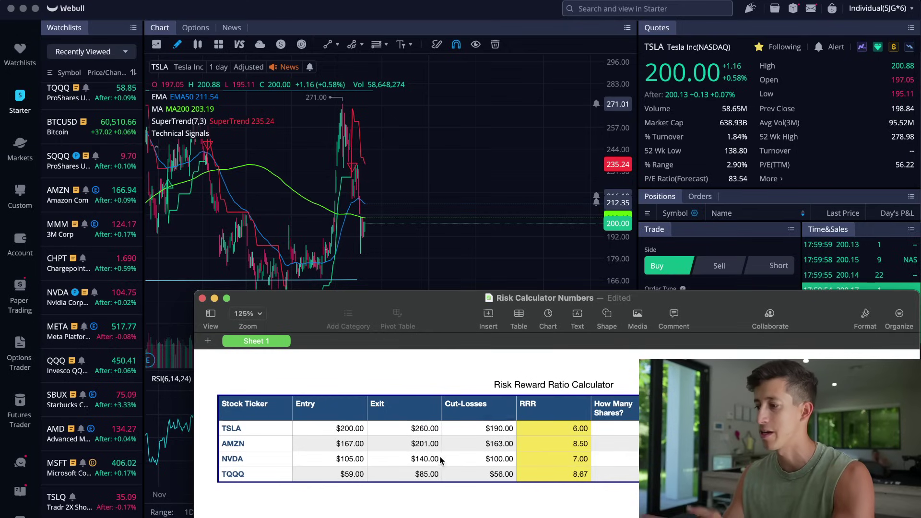
pyautogui.doubleClick(426, 430)
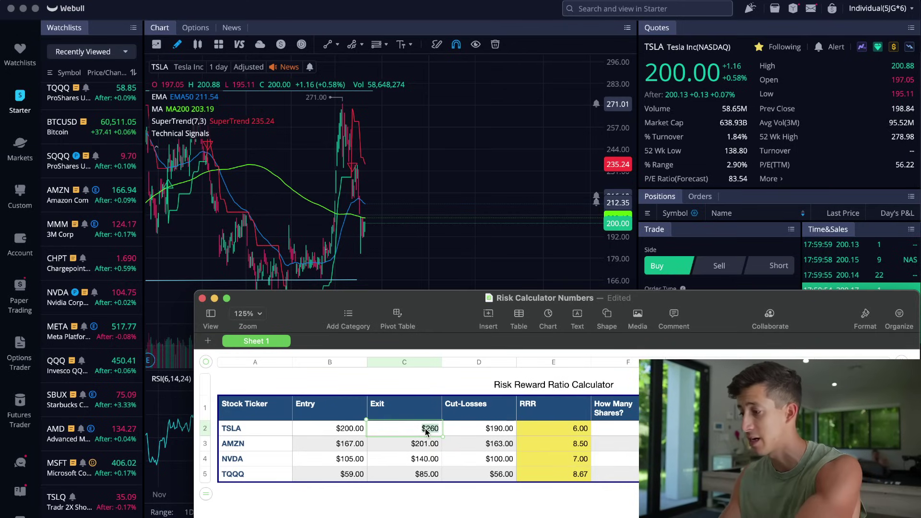
pyautogui.write('270')
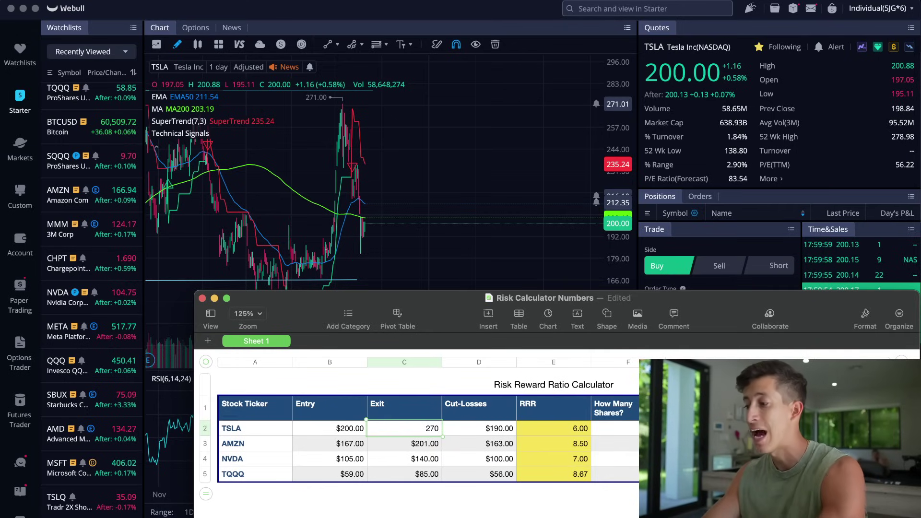
pyautogui.press('Return')
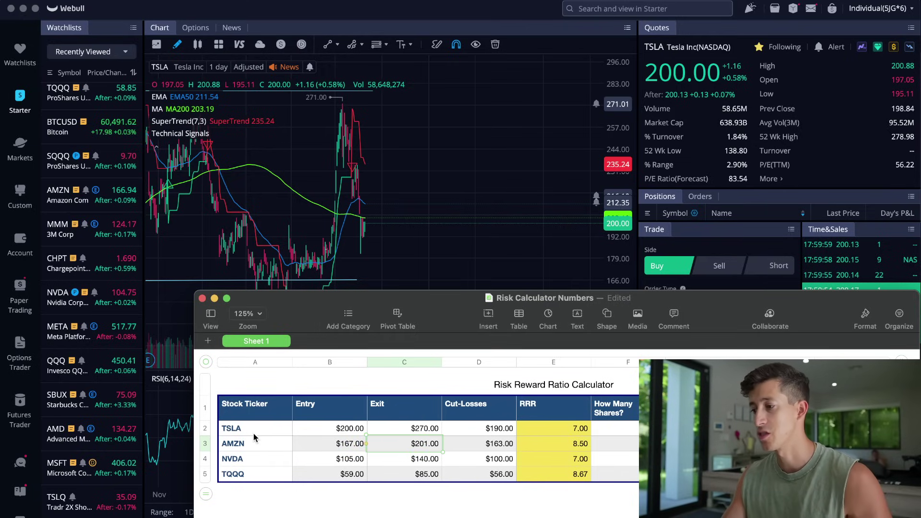
# Load the AMZN chart, start a trend line at the latest price, then cancel it
pyautogui.click(350, 218)
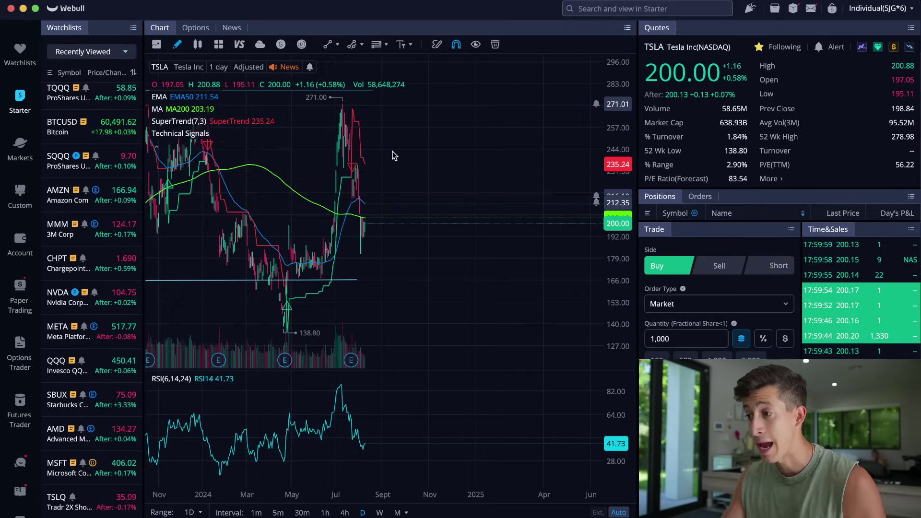
pyautogui.click(123, 201)
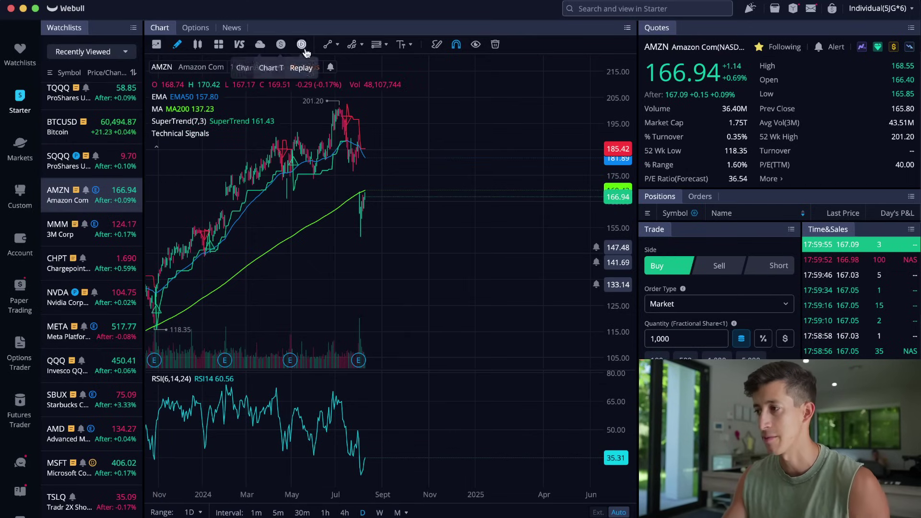
pyautogui.click(328, 44)
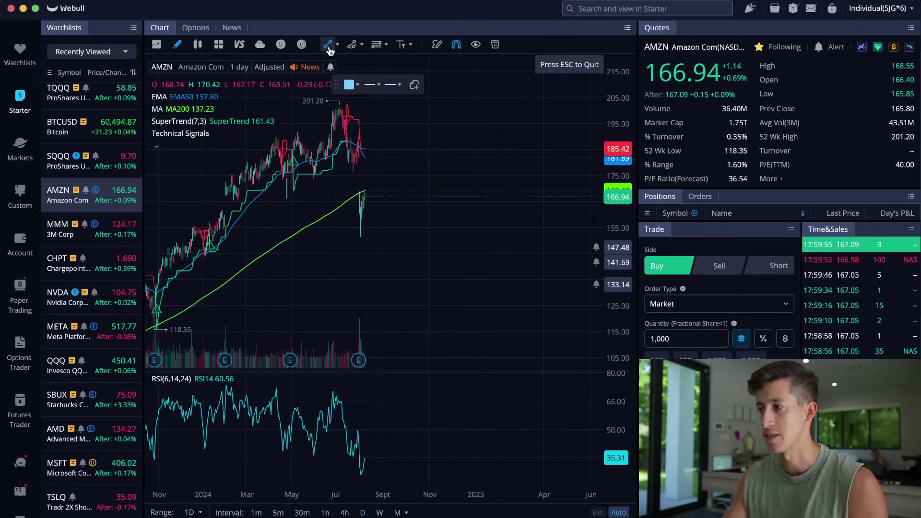
pyautogui.click(376, 196)
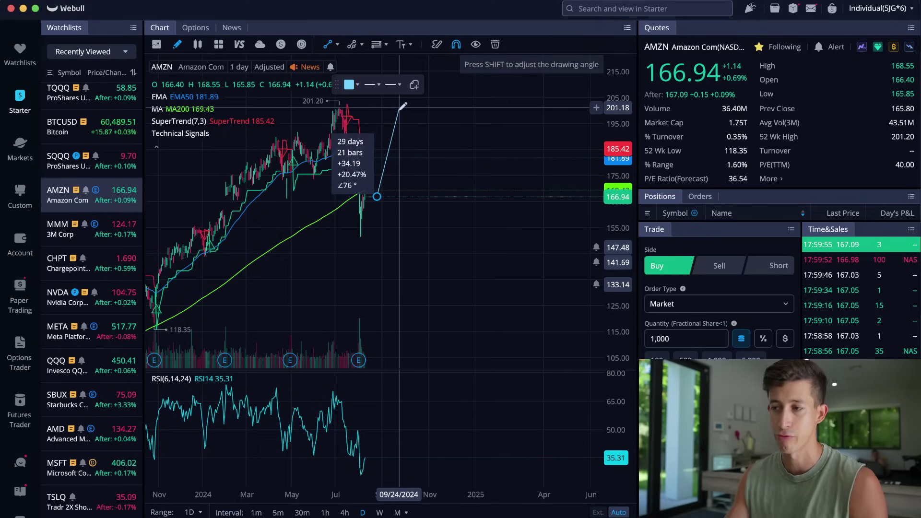
pyautogui.press('Escape')
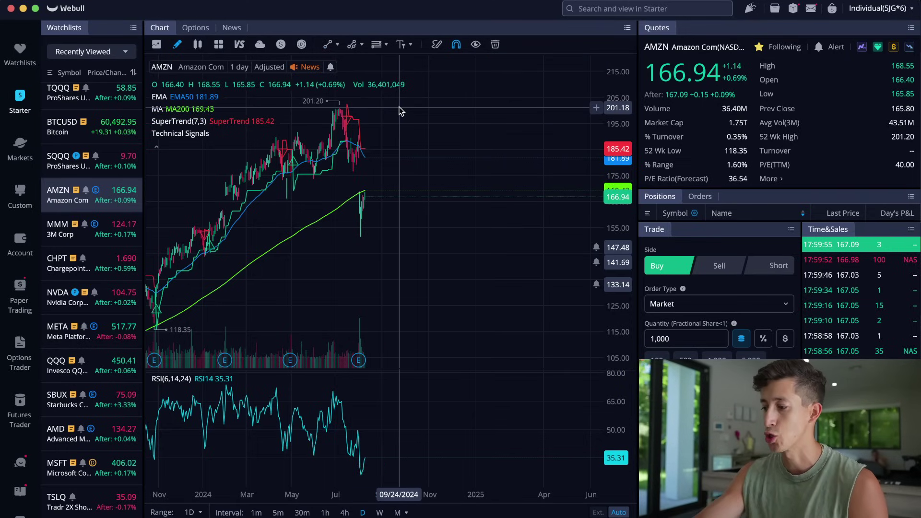
pyautogui.hotkey('ctrl', 'Up')
# Bring the calculator forward and review the AMZN row's $167.00 entry price and the next row
pyautogui.click(619, 439)
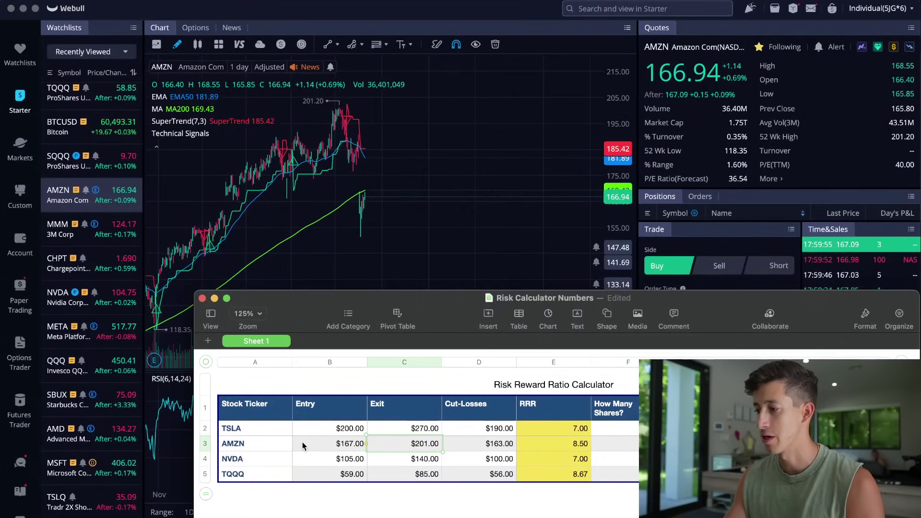
pyautogui.click(335, 446)
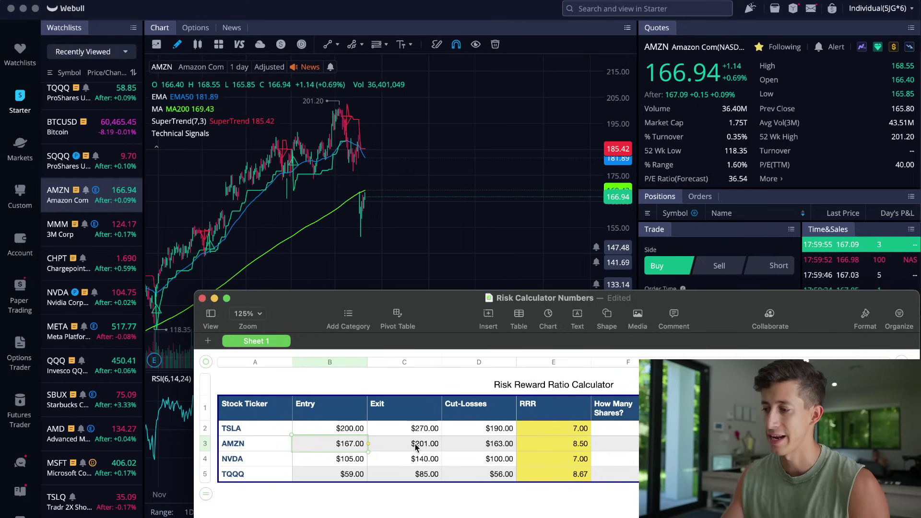
pyautogui.click(268, 458)
# Switch Webull to NVDA, start and cancel a trend line, then bring the calculator forward
pyautogui.click(369, 217)
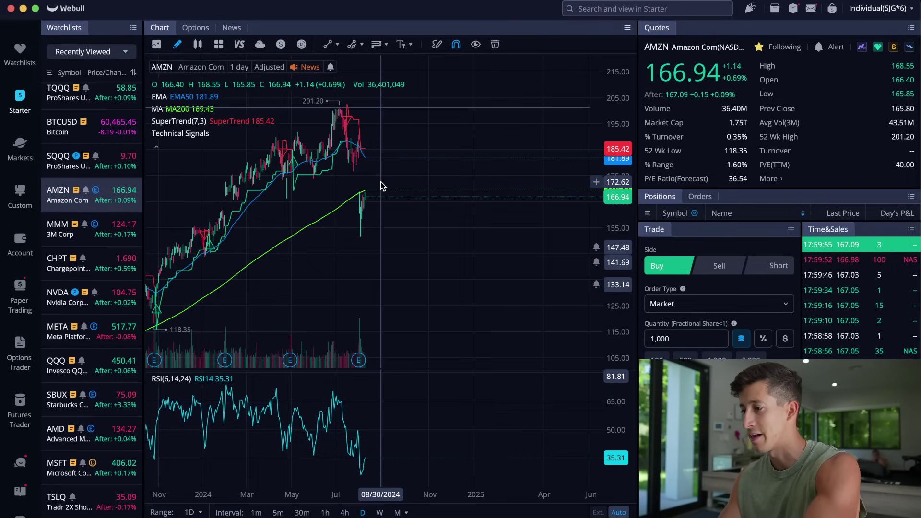
pyautogui.click(120, 296)
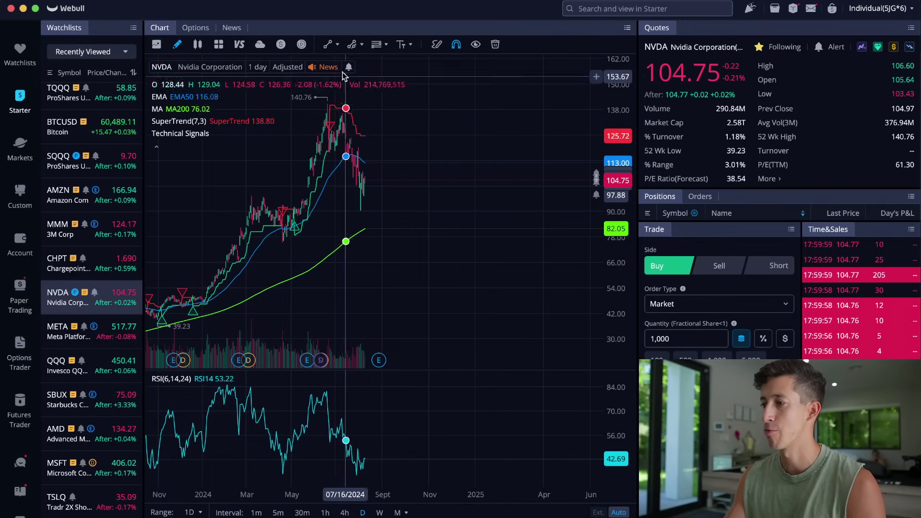
pyautogui.click(328, 44)
pyautogui.click(383, 180)
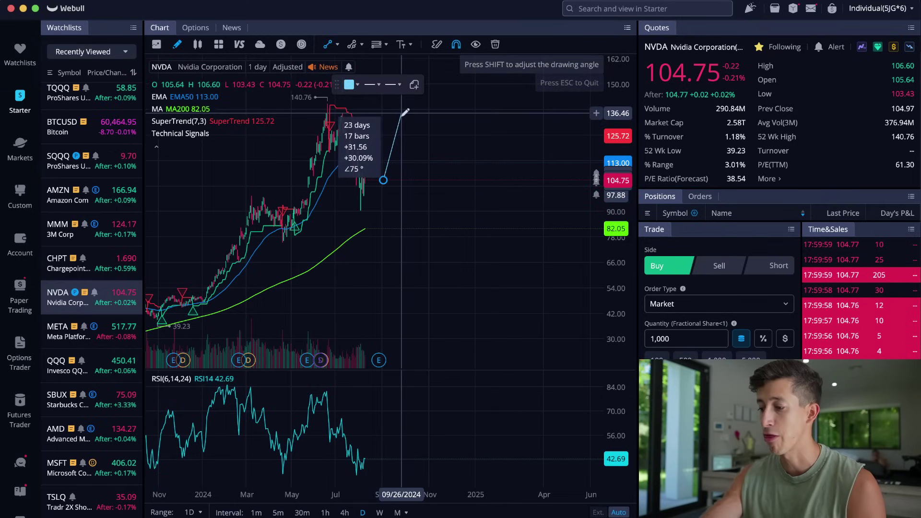
pyautogui.press('Escape')
pyautogui.hotkey('ctrl', 'Up')
pyautogui.click(585, 427)
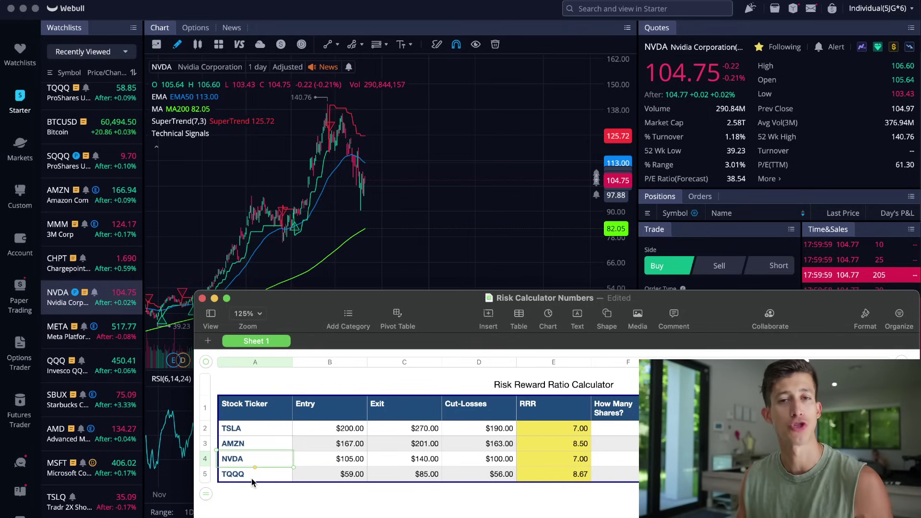
# Bring Webull forward and load the TQQQ daily chart, last at $58.85
pyautogui.click(396, 198)
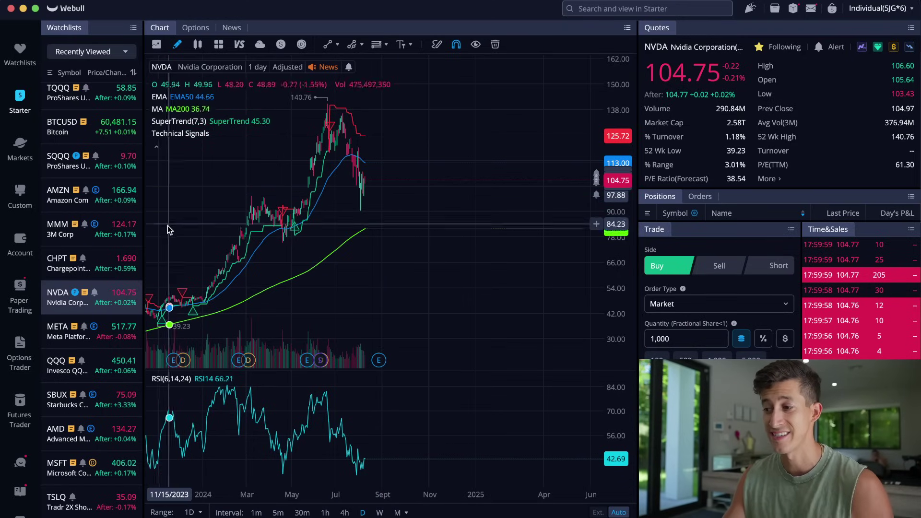
pyautogui.click(135, 109)
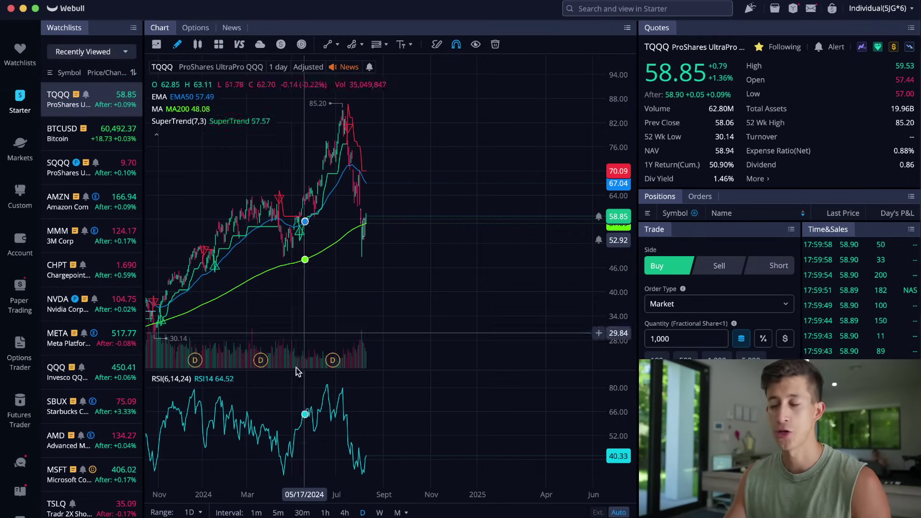
# Bring the calculator forward to view TQQQ's $59 entry, $85 exit, $56 cut-loss, RRR 8.67
pyautogui.hotkey('ctrl', 'Up')
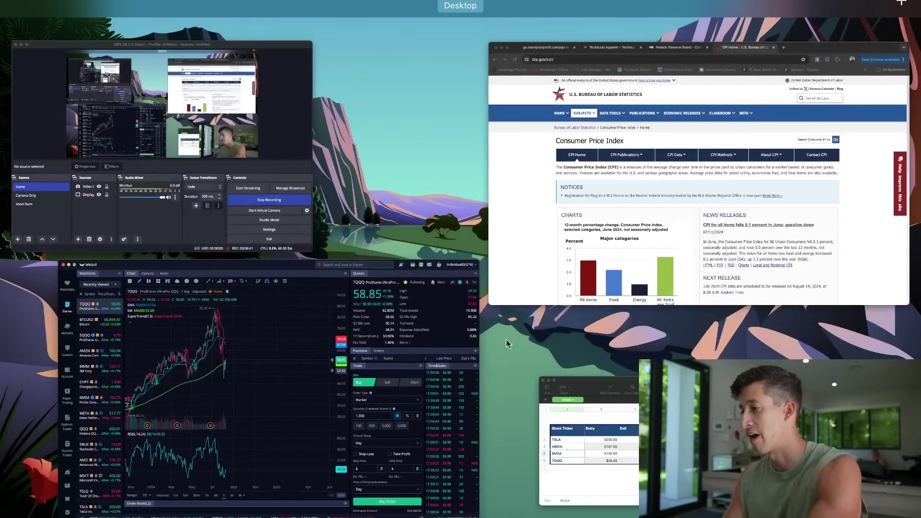
pyautogui.click(586, 451)
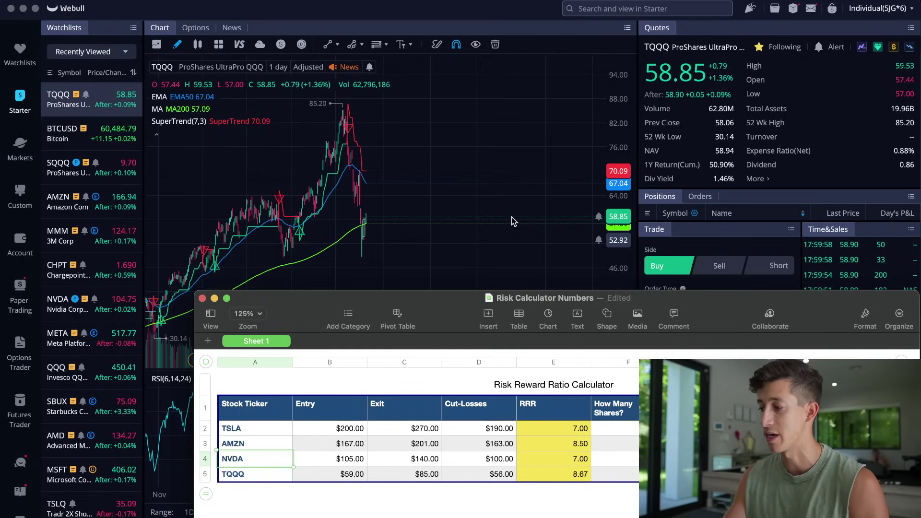
# Bring Webull's TQQQ daily chart with RSI and the buy ticket back over the calculator
pyautogui.click(469, 148)
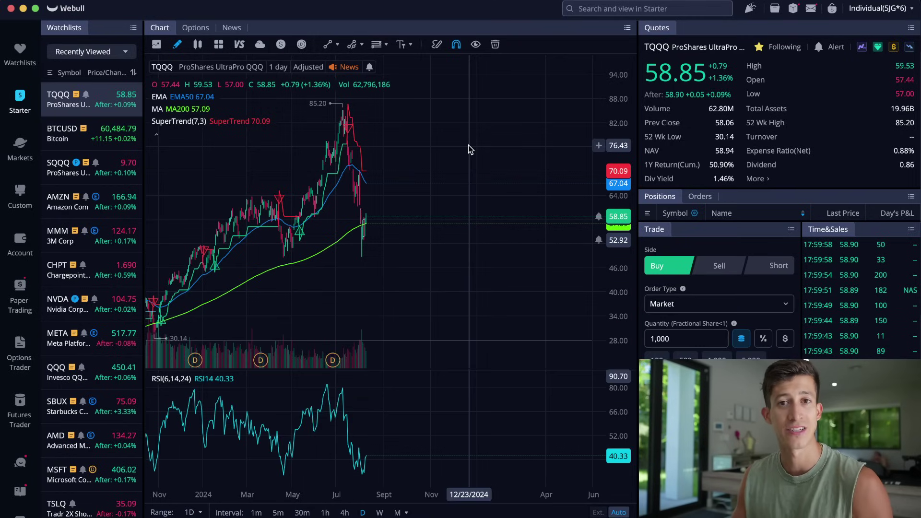